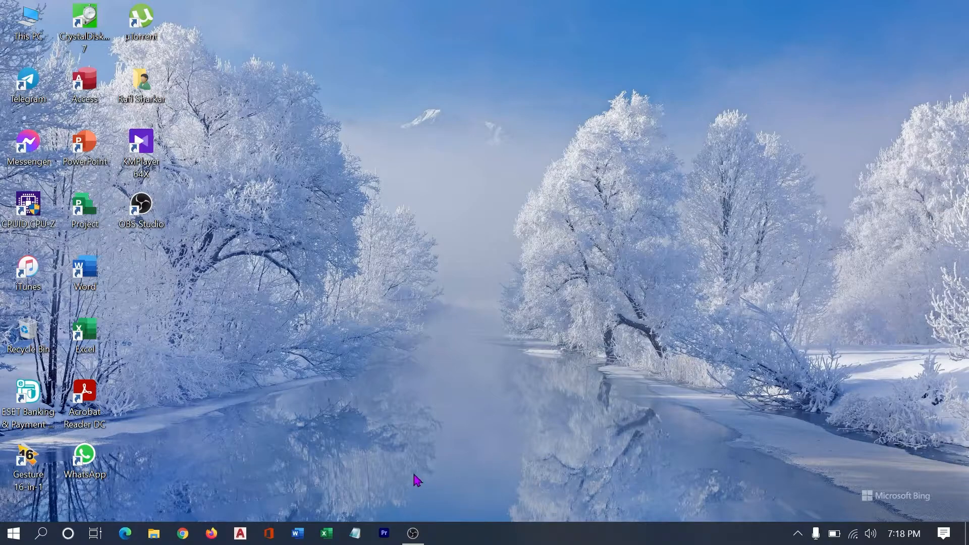
- Open Google Chrome and search Google for "java jdk download"
{"action": "left_click", "coordinate": [189, 532]}
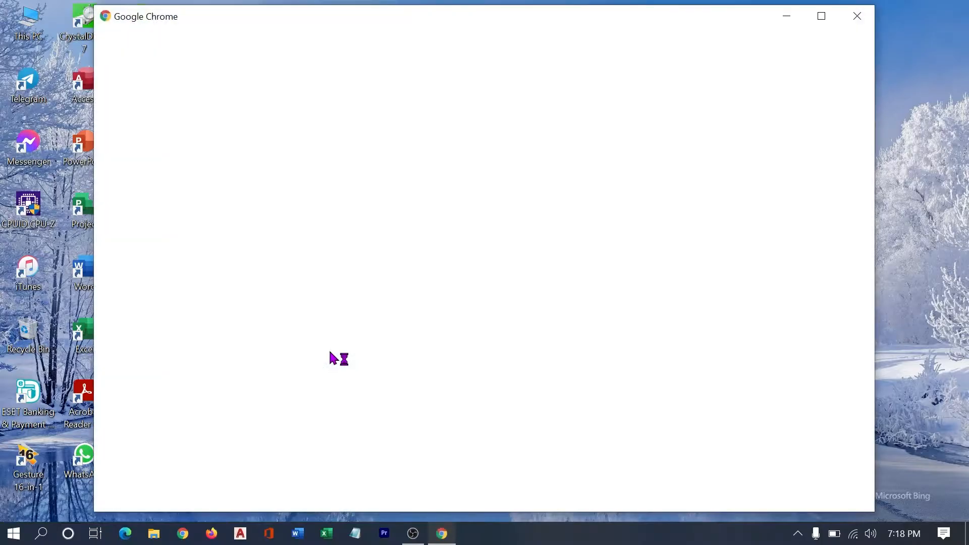
{"action": "left_click", "coordinate": [358, 301]}
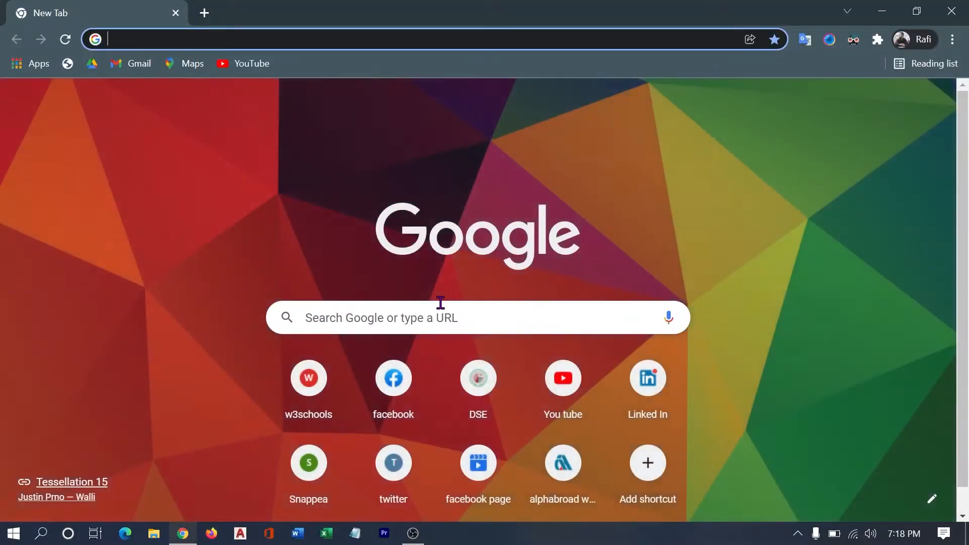
{"action": "left_click", "coordinate": [419, 317]}
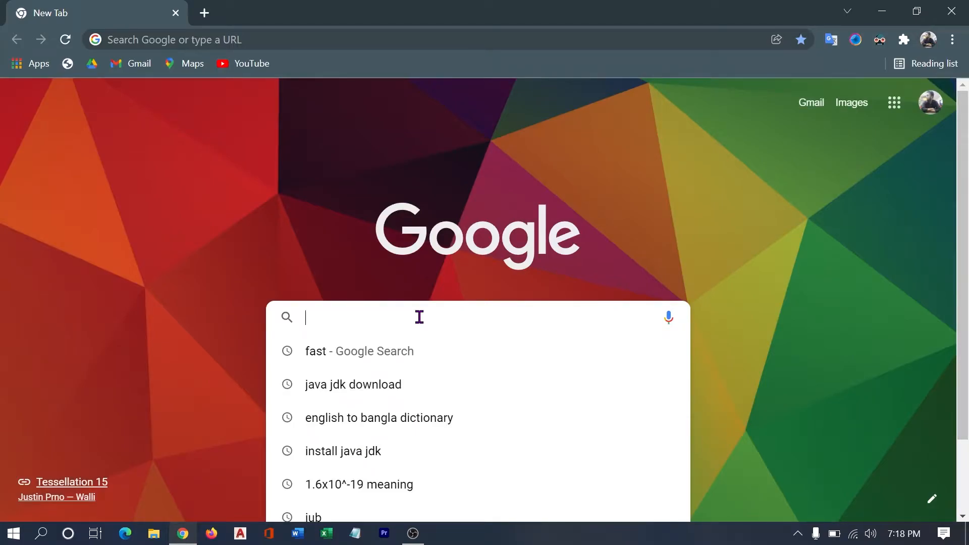
{"action": "type", "text": "java jd"}
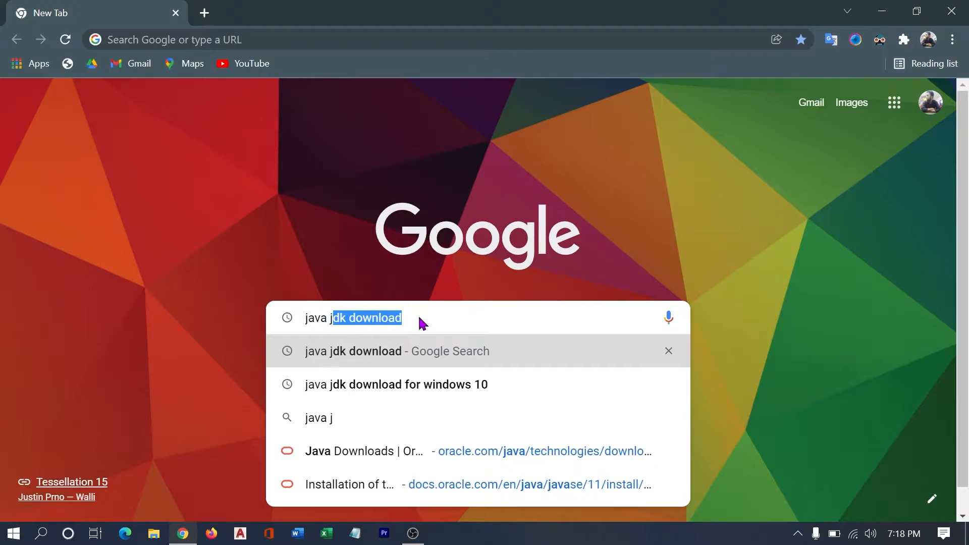
{"action": "type", "text": "k"}
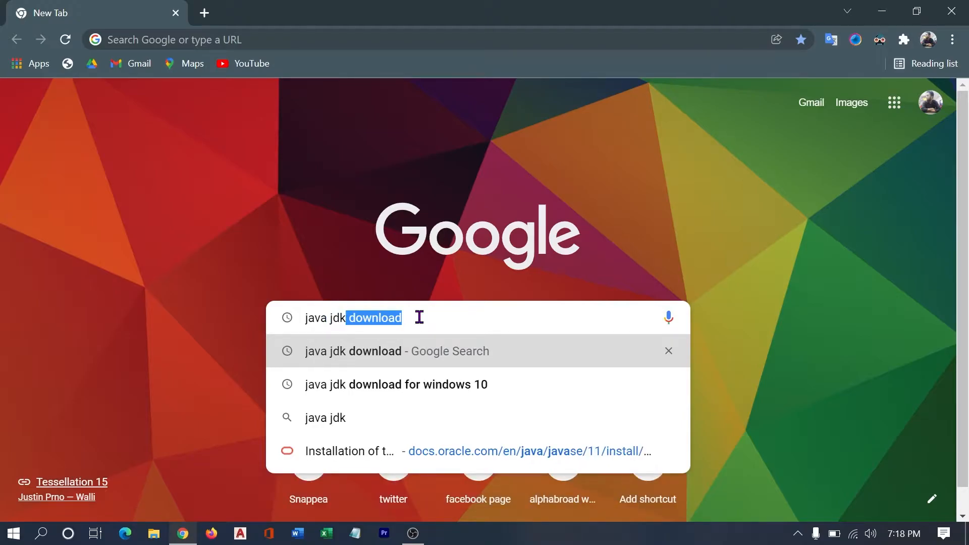
{"action": "type", "text": " downloa"}
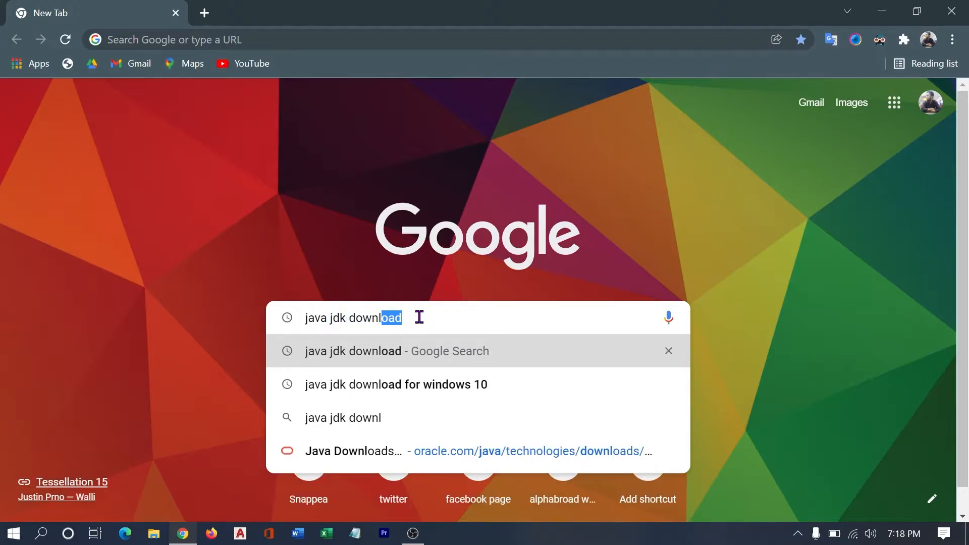
{"action": "type", "text": "d"}
{"action": "key", "text": "Return"}
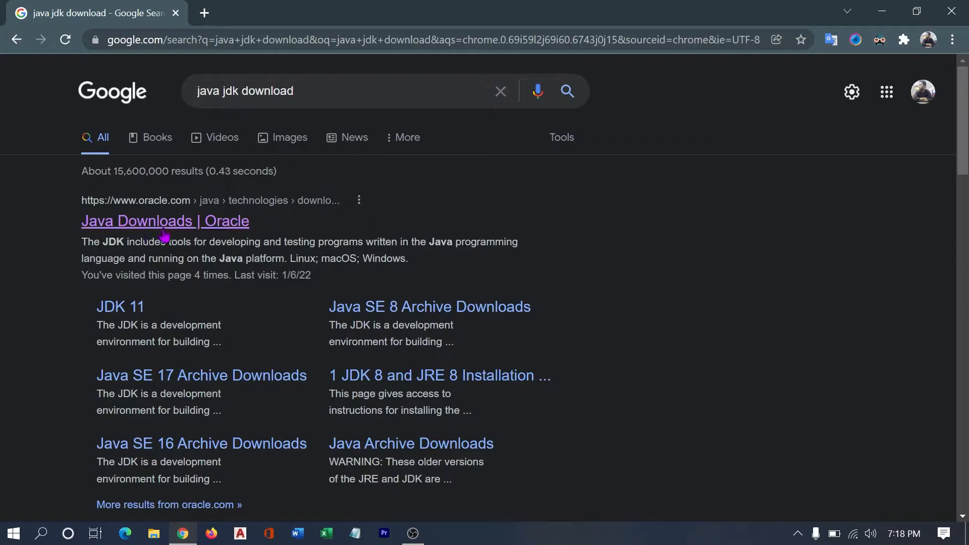
- Open Oracle's Java Downloads page and download the JDK 17 x64 Installer (.exe) for Windows
{"action": "left_click", "coordinate": [163, 231]}
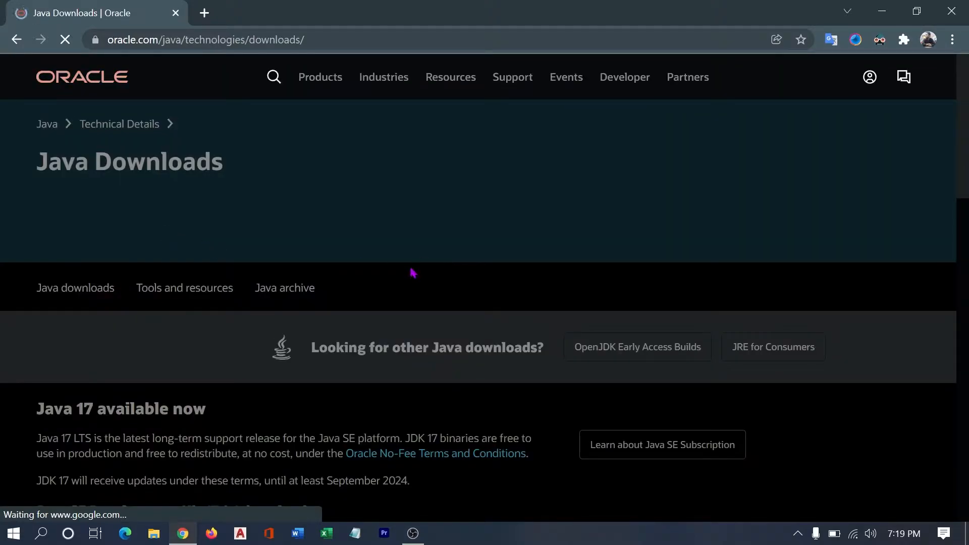
{"action": "scroll", "coordinate": [412, 273], "scroll_direction": "down", "scroll_amount": 7}
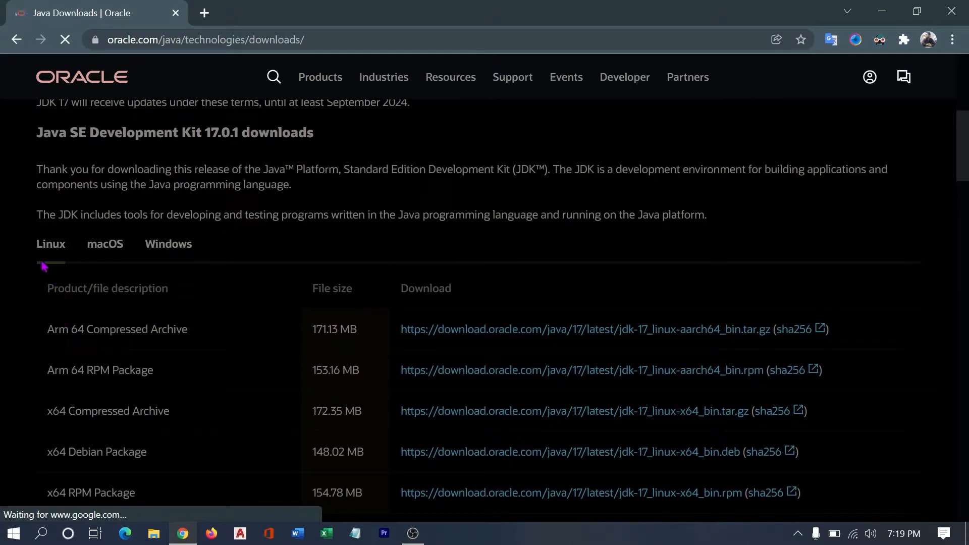
{"action": "left_click", "coordinate": [168, 247]}
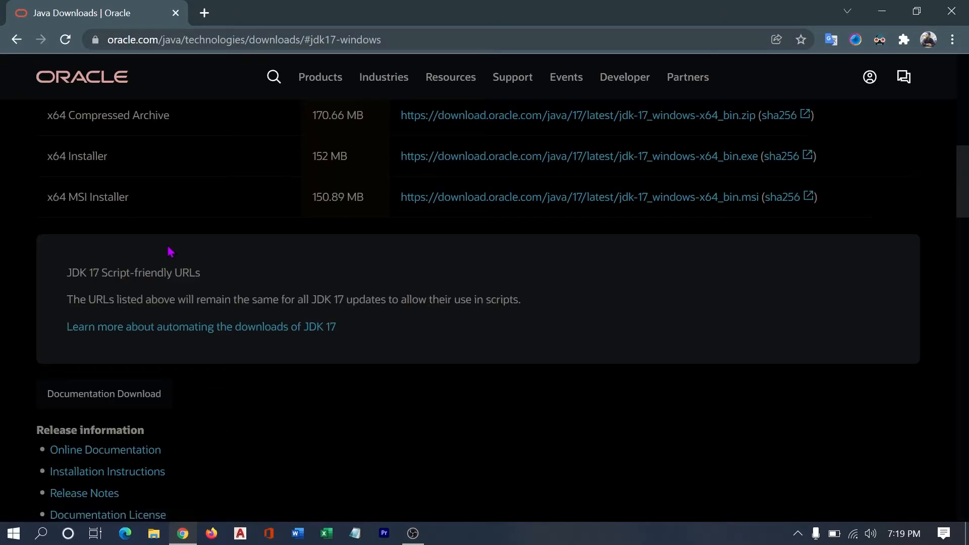
{"action": "scroll", "coordinate": [207, 289], "scroll_direction": "up", "scroll_amount": 3}
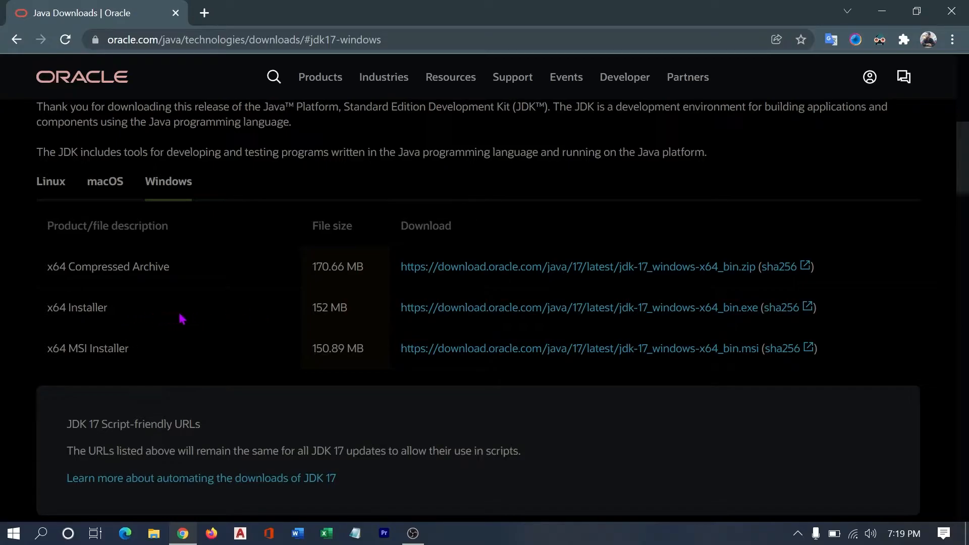
{"action": "left_click", "coordinate": [441, 353]}
{"action": "left_click", "coordinate": [488, 315]}
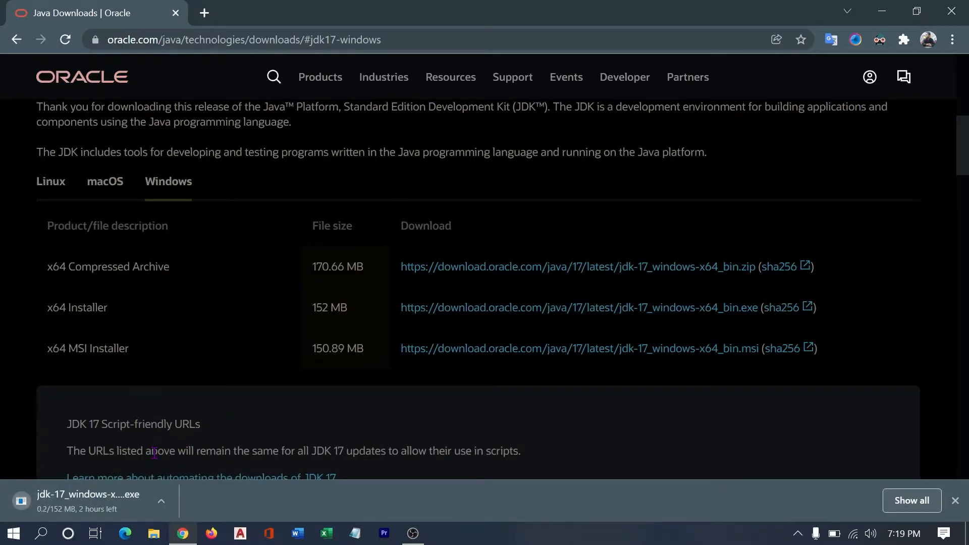
- Show the downloaded jdk-17_windows-x64_bin.exe in its folder and run it, allowing it past the SmartScreen prompt
{"action": "key", "text": "ctrl+j"}
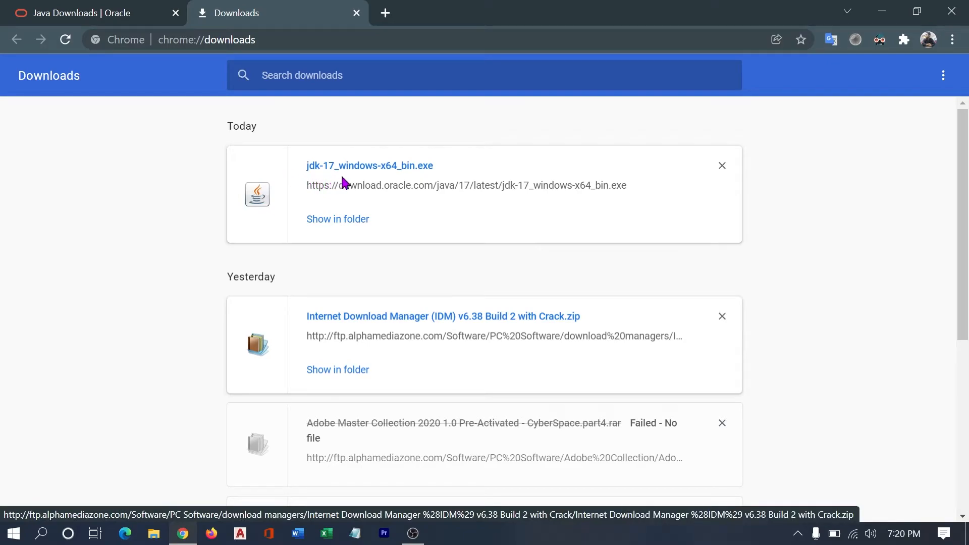
{"action": "left_click", "coordinate": [345, 222]}
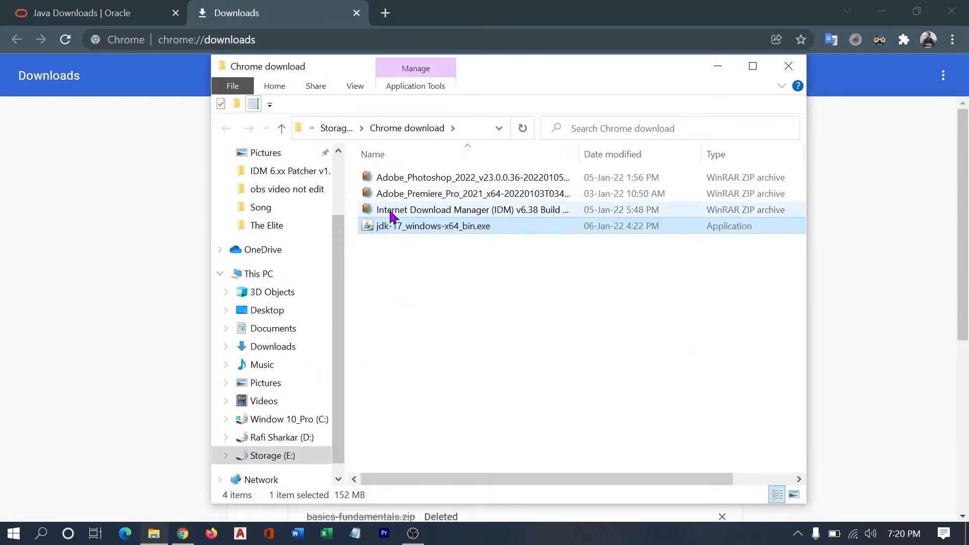
{"action": "double_click", "coordinate": [394, 231]}
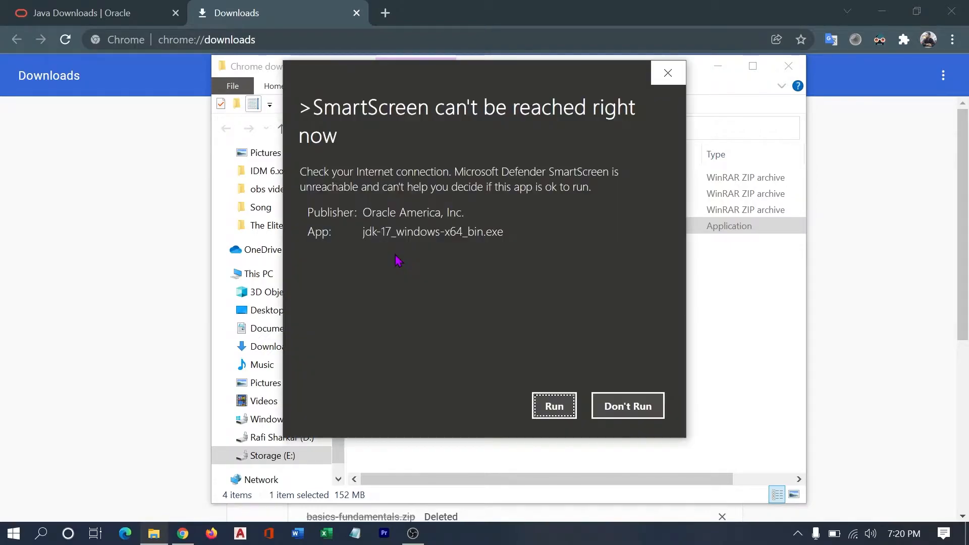
{"action": "left_click", "coordinate": [560, 409]}
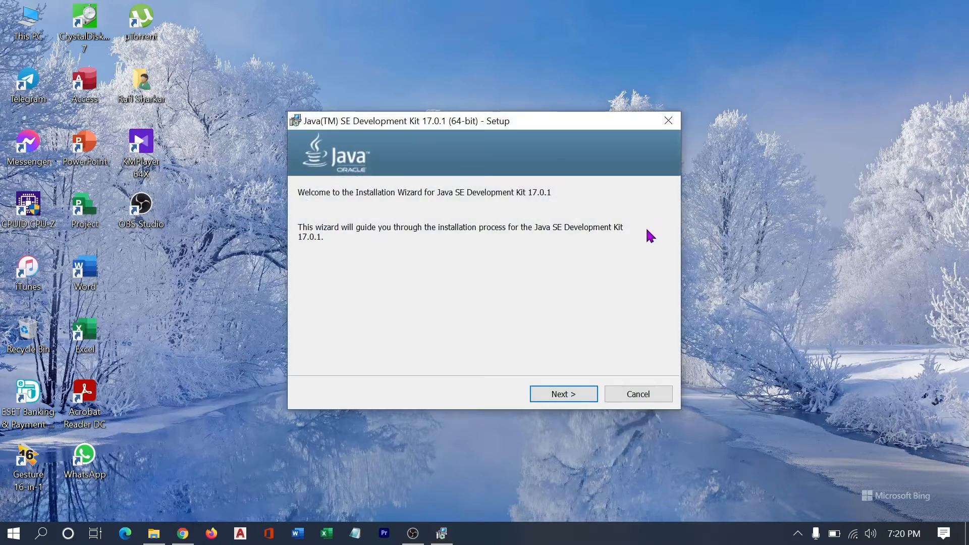
- Install Java SE Development Kit 17.0.1 in the default folder C:\Program Files\Java\jdk-17.0.1\ and close the setup wizard
{"action": "left_click", "coordinate": [555, 396]}
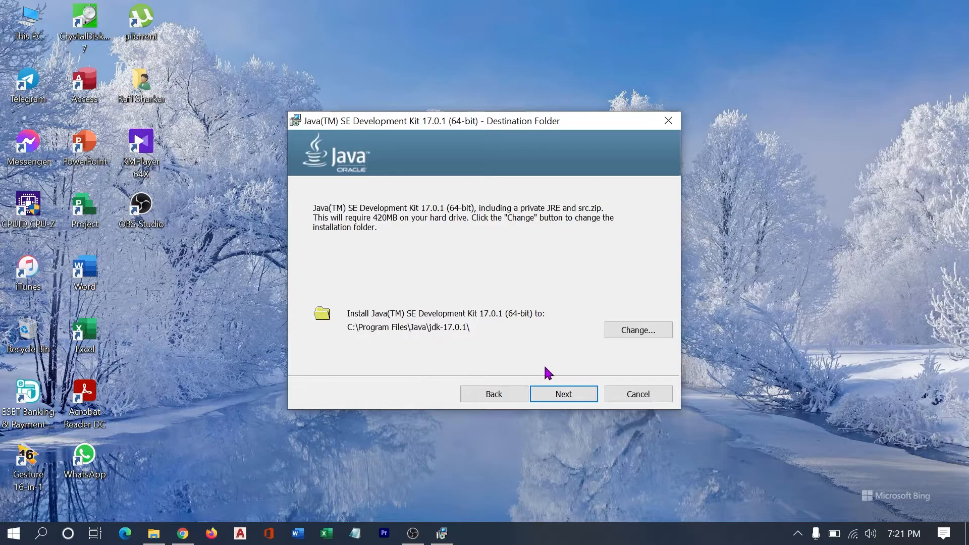
{"action": "left_click", "coordinate": [557, 395]}
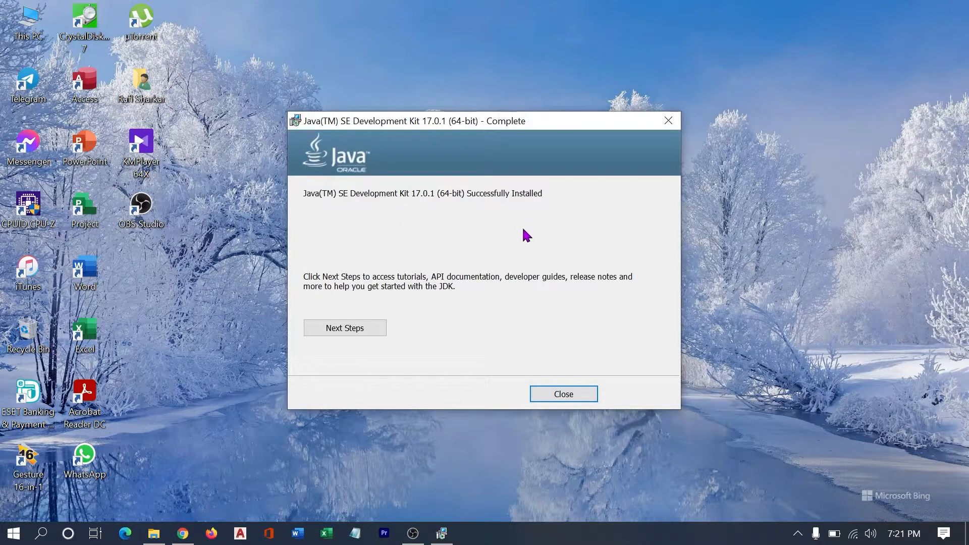
{"action": "left_click", "coordinate": [556, 395]}
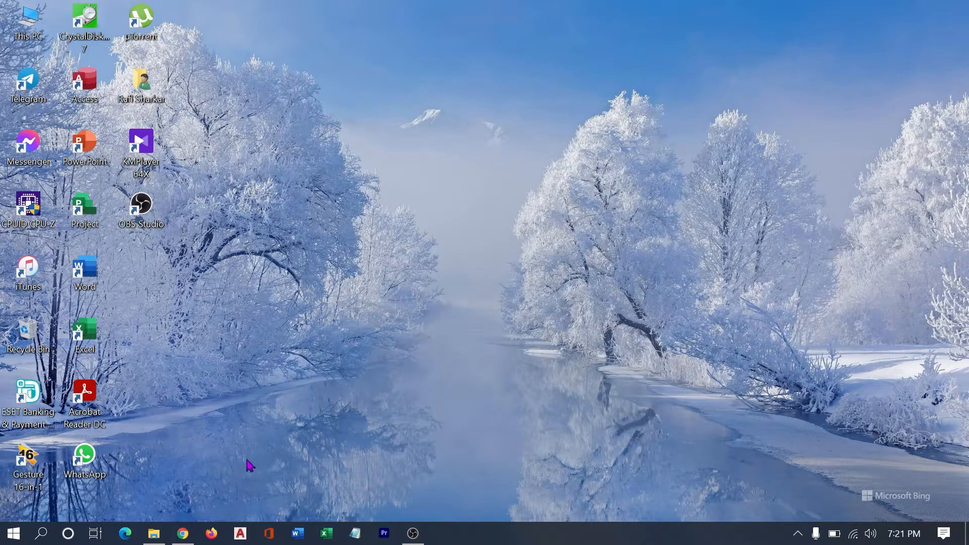
- Check the installed Java version by running java -version in Command Prompt, and close the window
{"action": "left_click", "coordinate": [40, 533]}
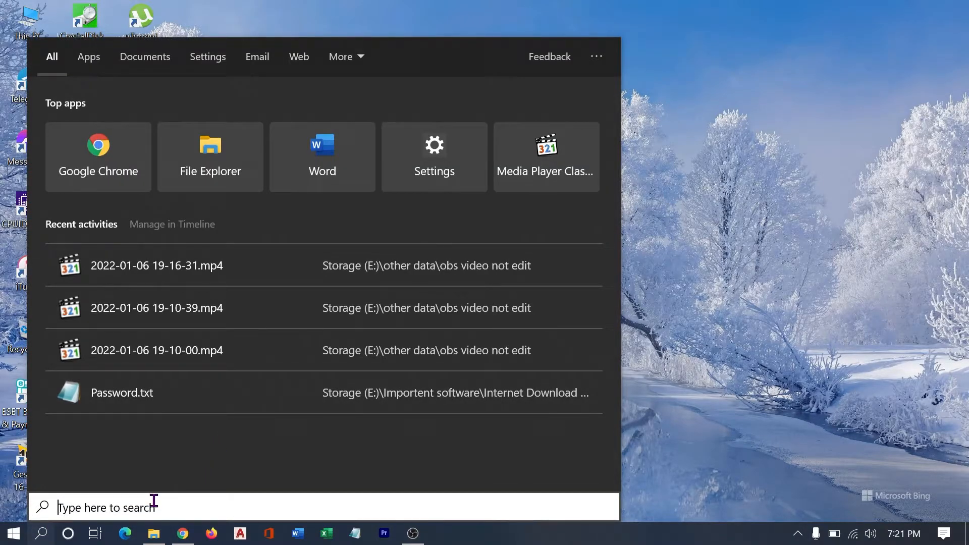
{"action": "type", "text": "cmd"}
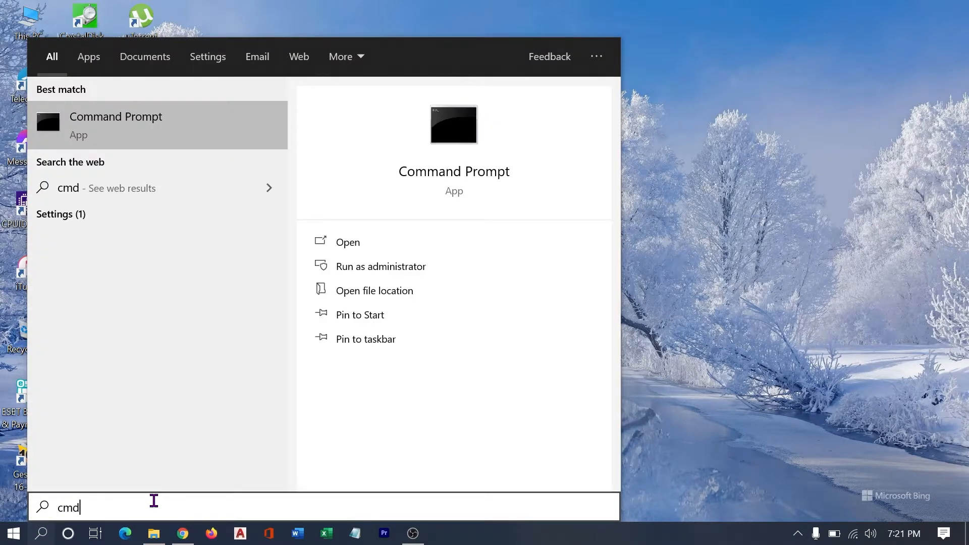
{"action": "key", "text": "Return"}
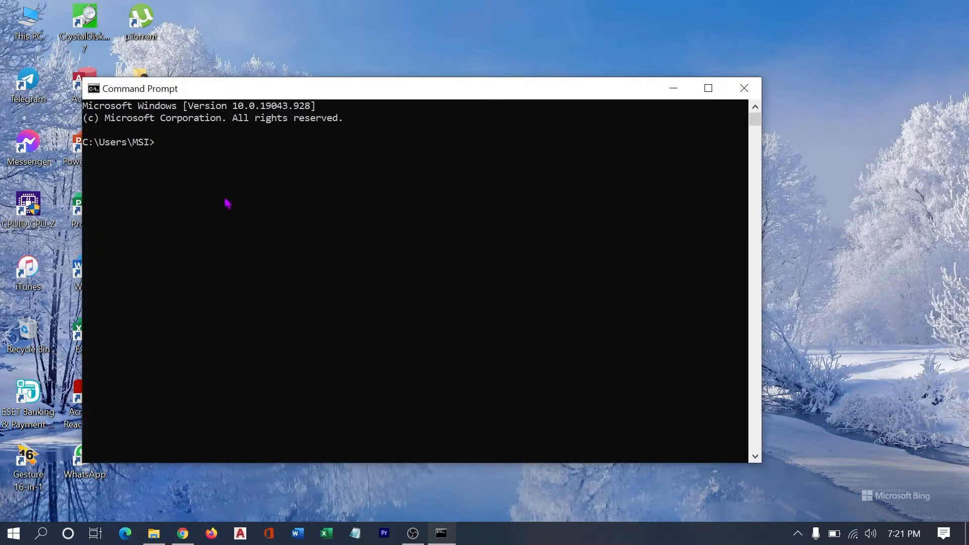
{"action": "left_click", "coordinate": [217, 148]}
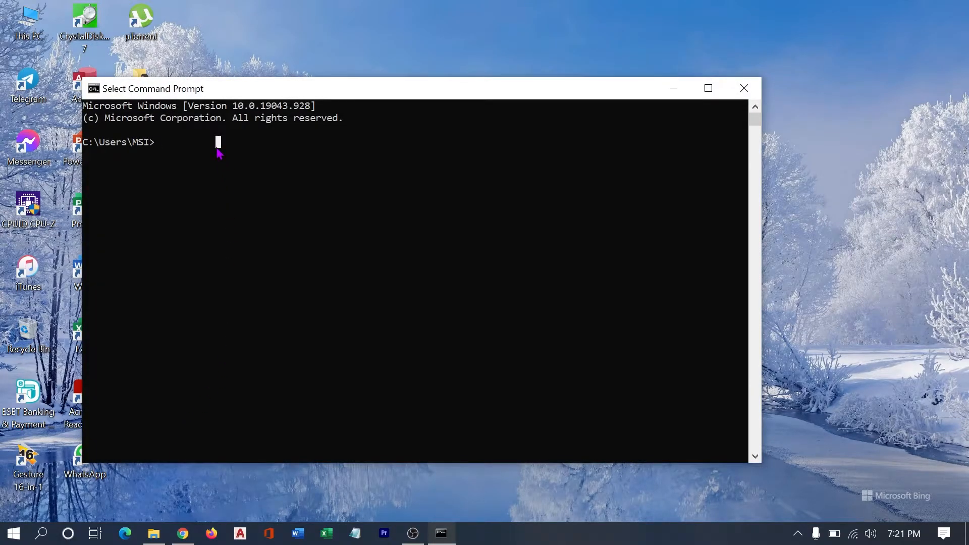
{"action": "type", "text": "java -vers"}
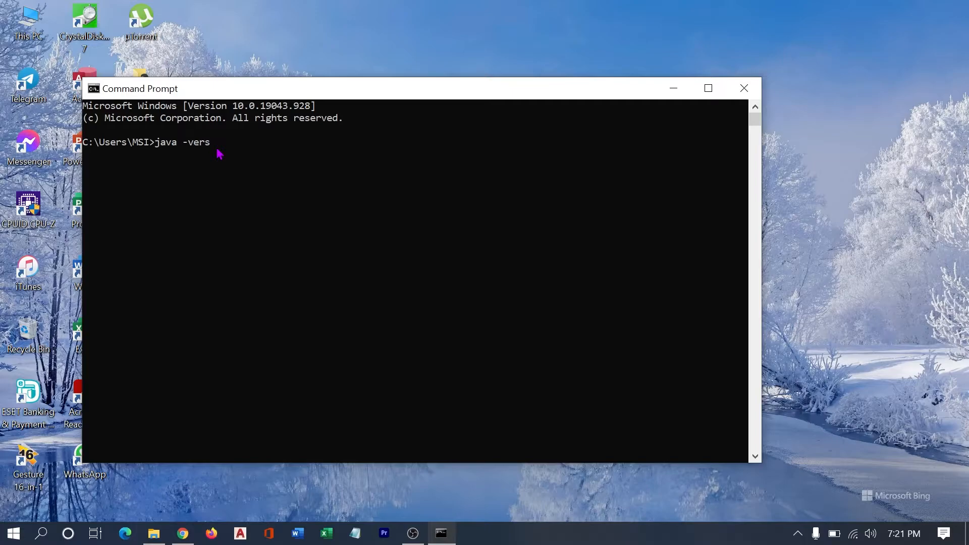
{"action": "type", "text": "ion"}
{"action": "key", "text": "Return"}
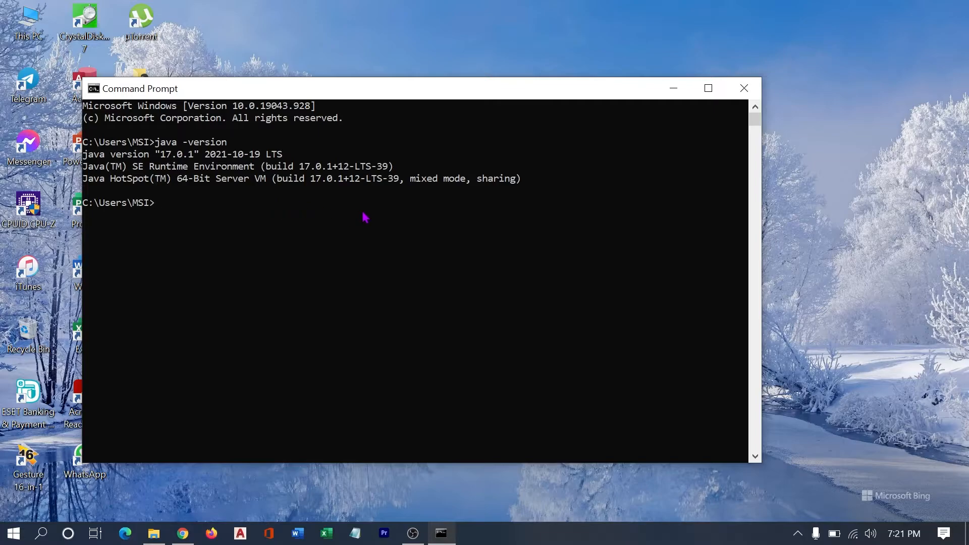
{"action": "left_click", "coordinate": [743, 91]}
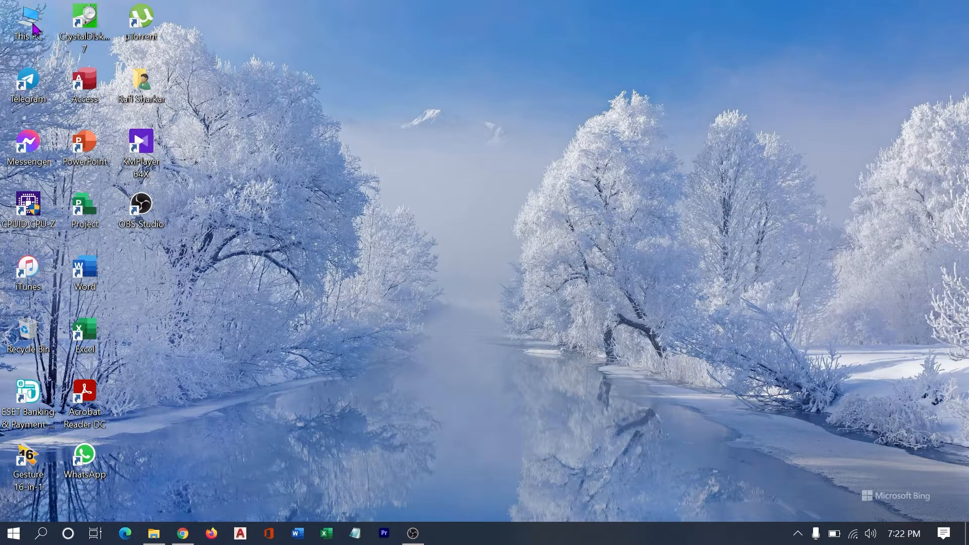
- Open the folder C:\Program Files\Java\jdk-17.0.1 in File Explorer
{"action": "key", "text": "super+e"}
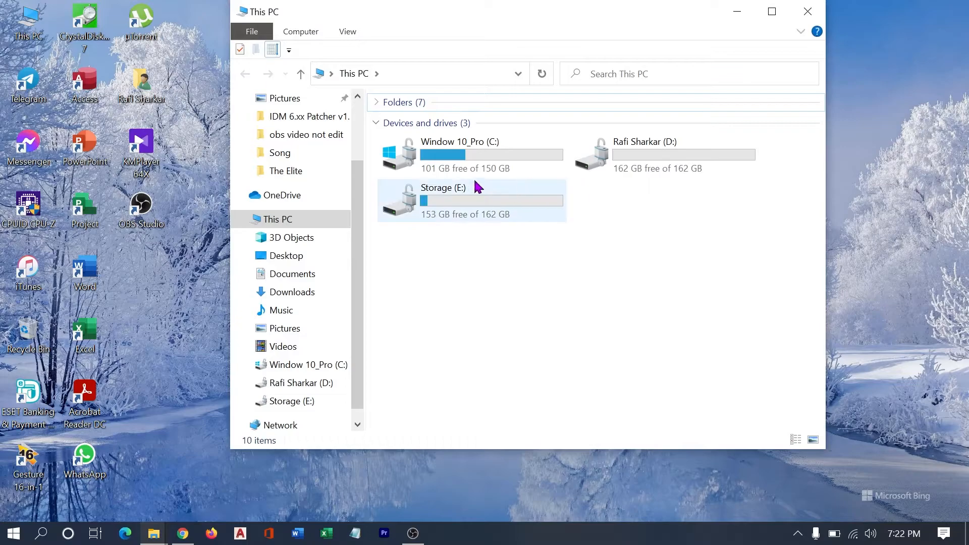
{"action": "double_click", "coordinate": [458, 166]}
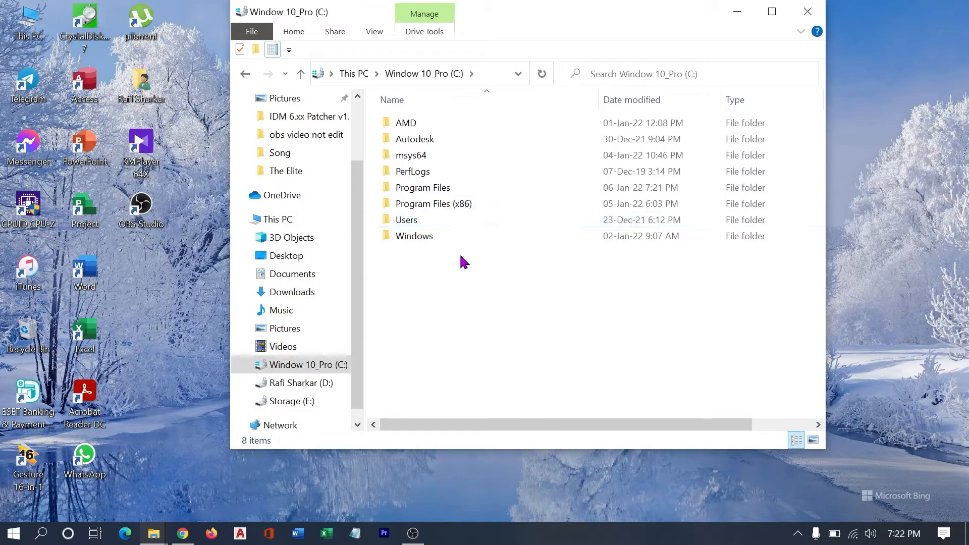
{"action": "double_click", "coordinate": [438, 190]}
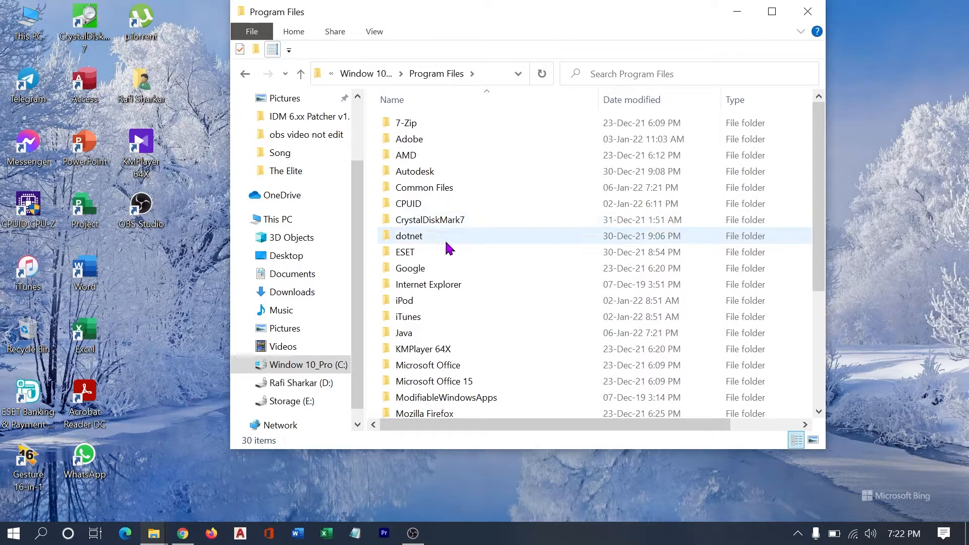
{"action": "scroll", "coordinate": [448, 247], "scroll_direction": "down", "scroll_amount": 1}
{"action": "left_click", "coordinate": [418, 298]}
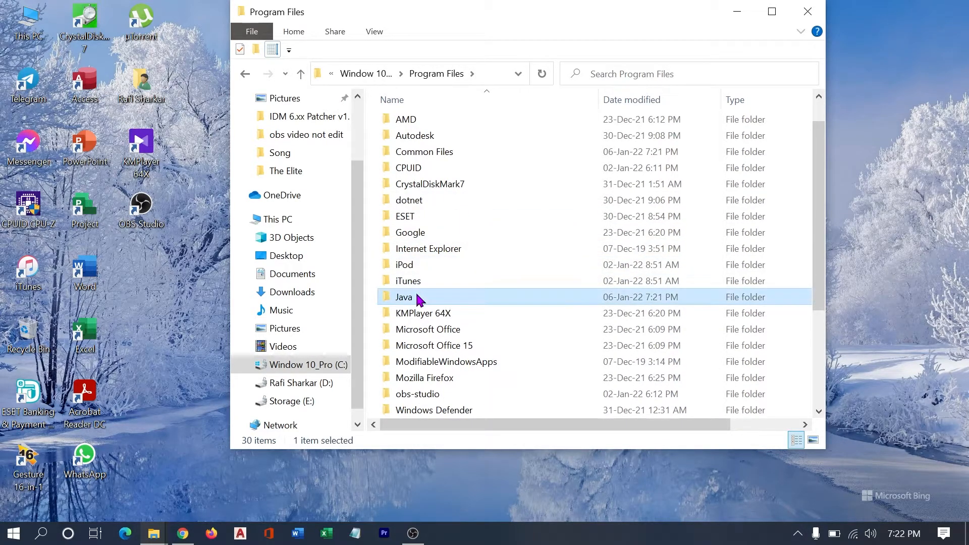
{"action": "double_click", "coordinate": [417, 298]}
{"action": "double_click", "coordinate": [437, 124]}
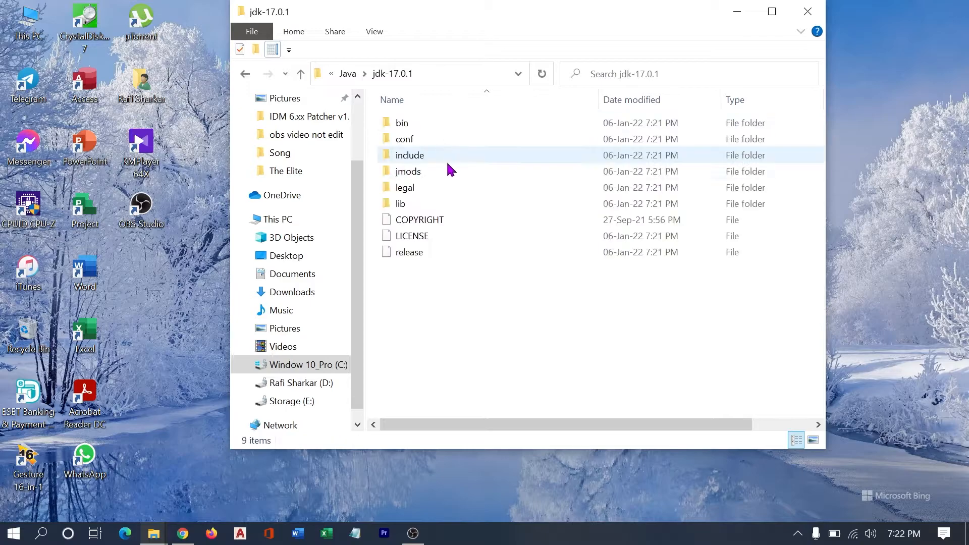
- Copy the full path of the open jdk-17.0.1 folder
{"action": "left_click", "coordinate": [449, 71]}
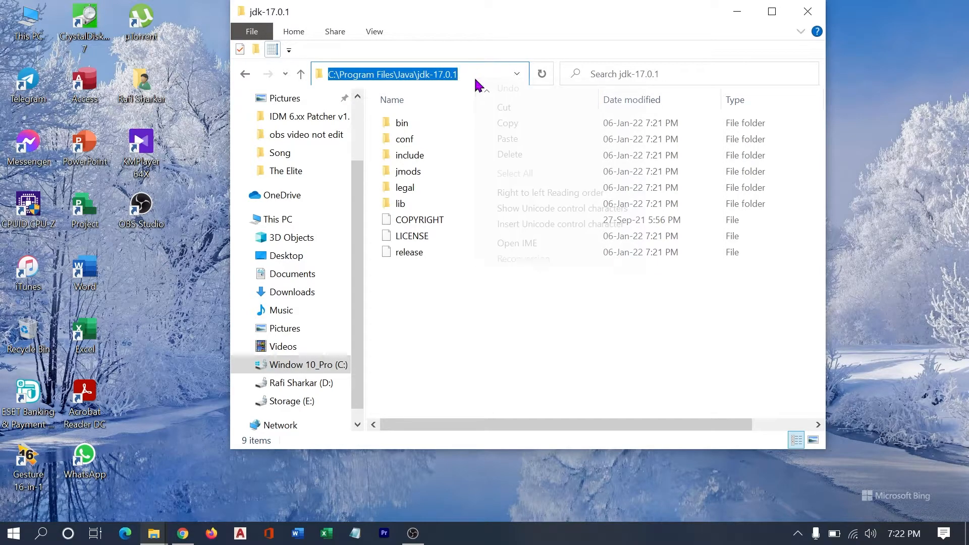
{"action": "right_click", "coordinate": [475, 78]}
{"action": "left_click", "coordinate": [507, 123]}
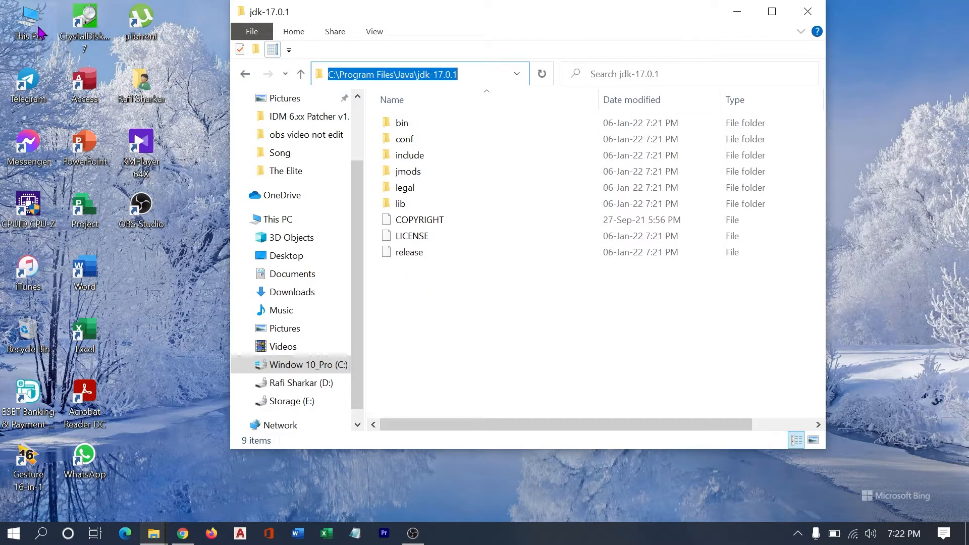
- Go back from the jdk-17.0.1 folder to the root of drive C:
{"action": "left_click", "coordinate": [243, 74]}
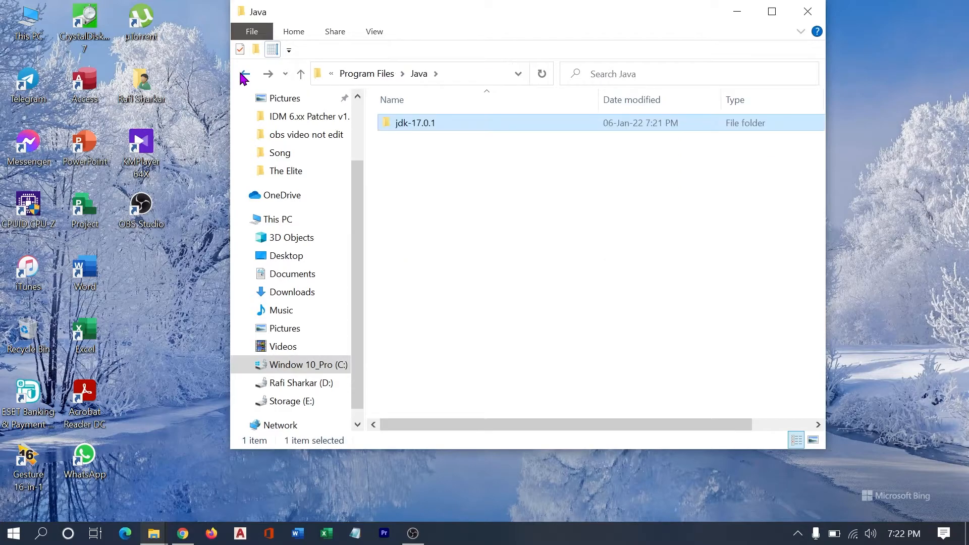
{"action": "left_click", "coordinate": [243, 76]}
{"action": "left_click", "coordinate": [244, 76]}
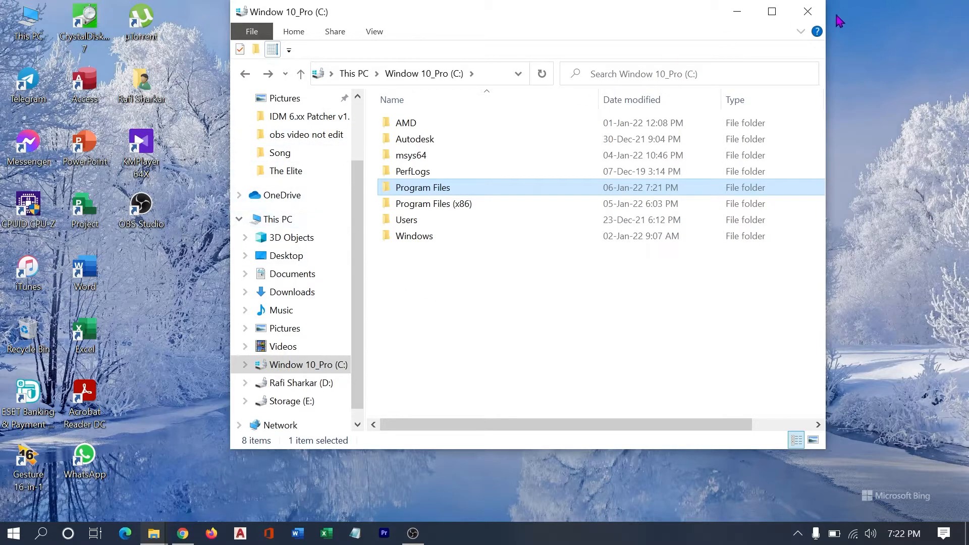
- Close the drive C: window and open the Environment Variables settings from this computer's advanced system properties
{"action": "left_click", "coordinate": [807, 11]}
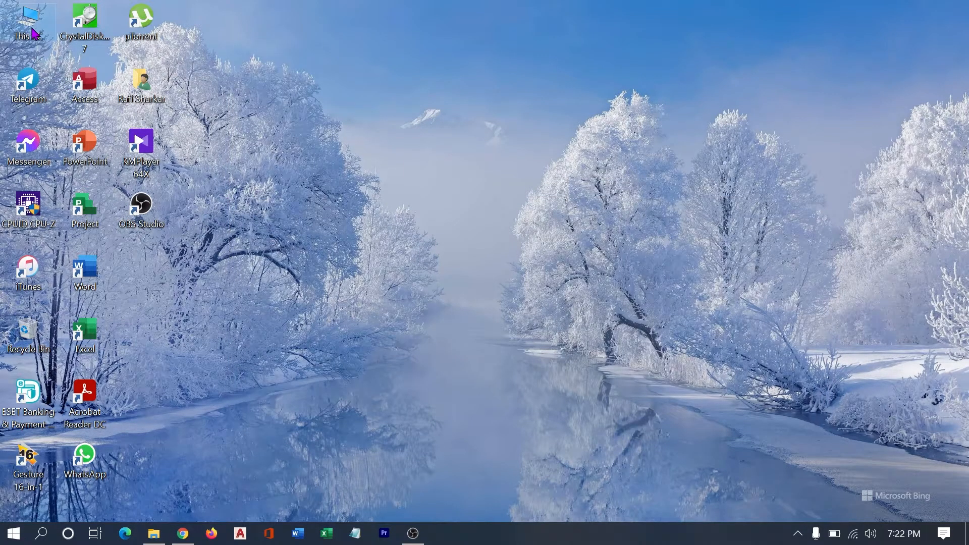
{"action": "key", "text": "super+e"}
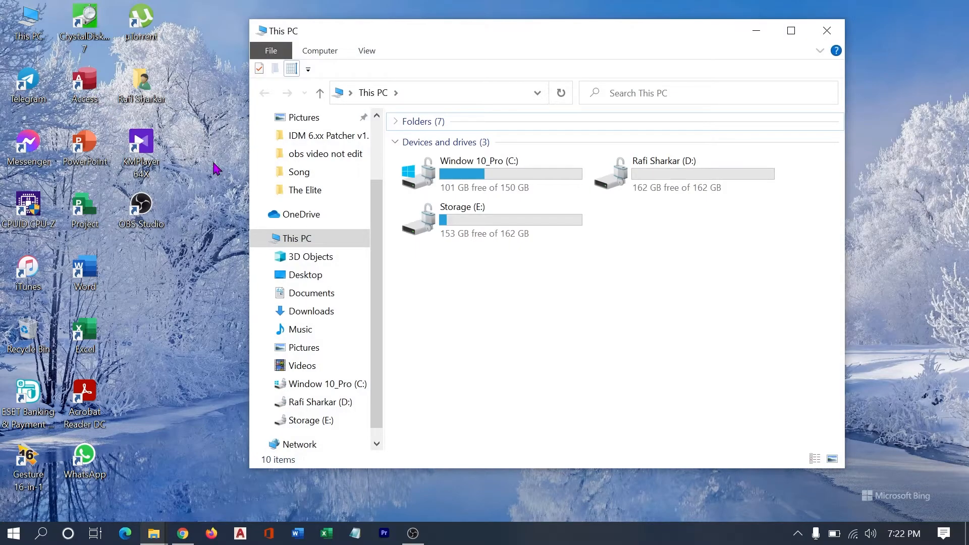
{"action": "right_click", "coordinate": [479, 301]}
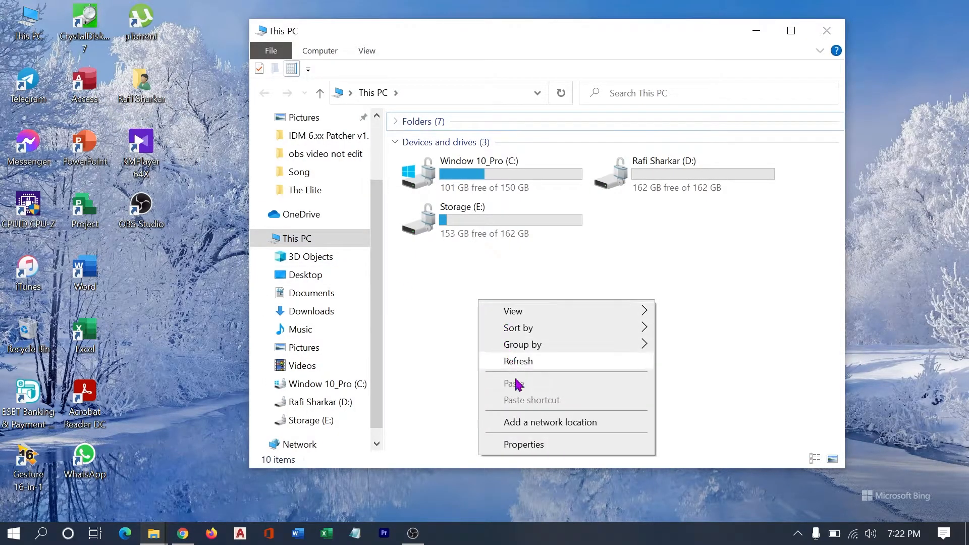
{"action": "left_click", "coordinate": [522, 446]}
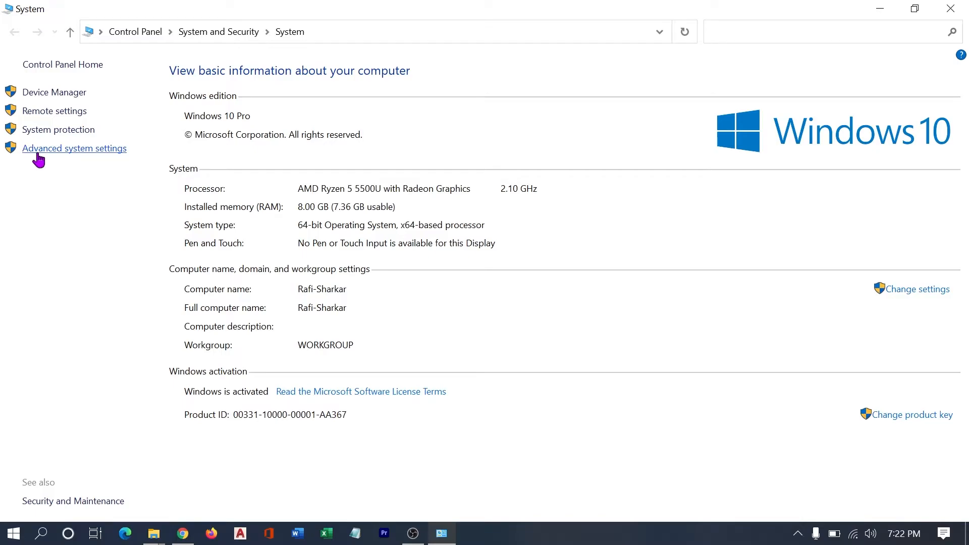
{"action": "left_click", "coordinate": [38, 155]}
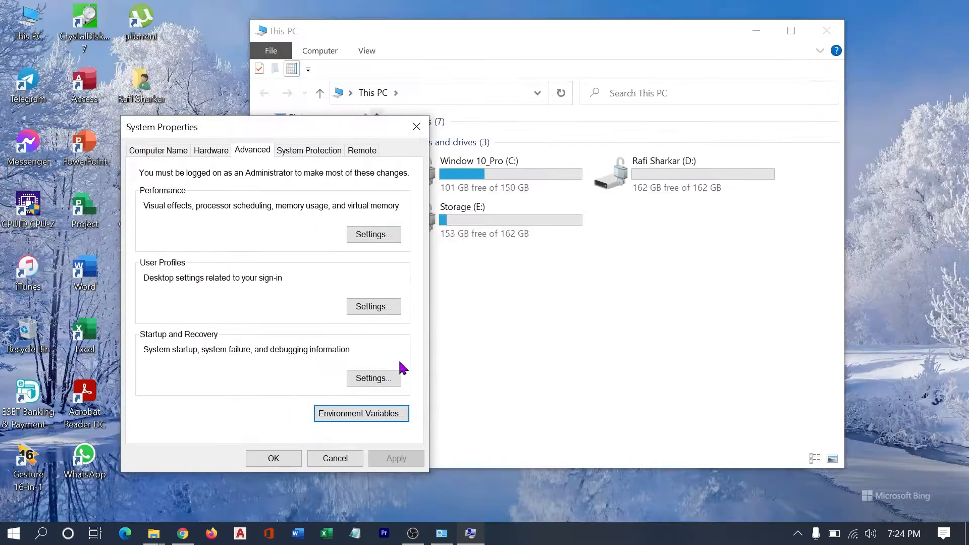
{"action": "left_click", "coordinate": [367, 417]}
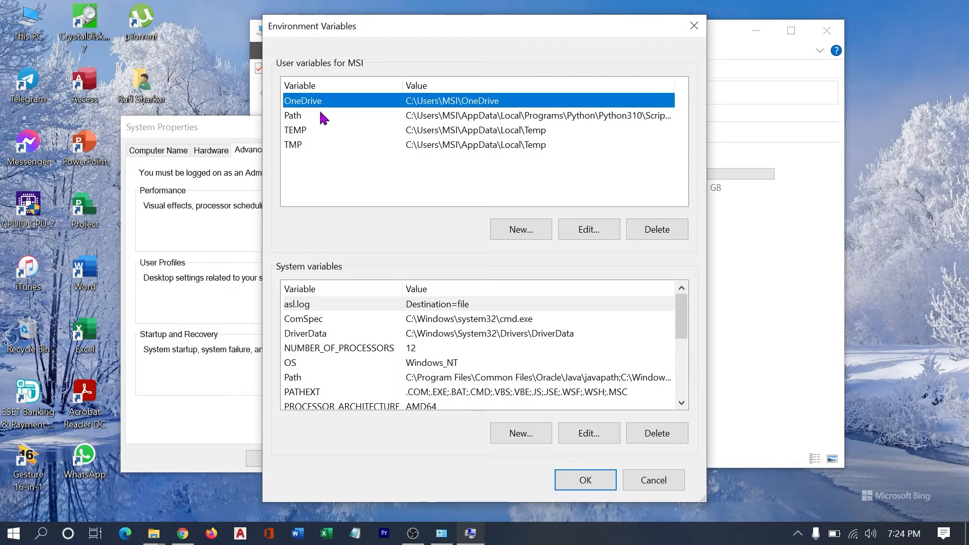
- Add the copied JDK path C:\Program Files\Java\jdk-17.0.1 as a new entry in the user Path variable
{"action": "left_click", "coordinate": [320, 115]}
{"action": "double_click", "coordinate": [322, 116]}
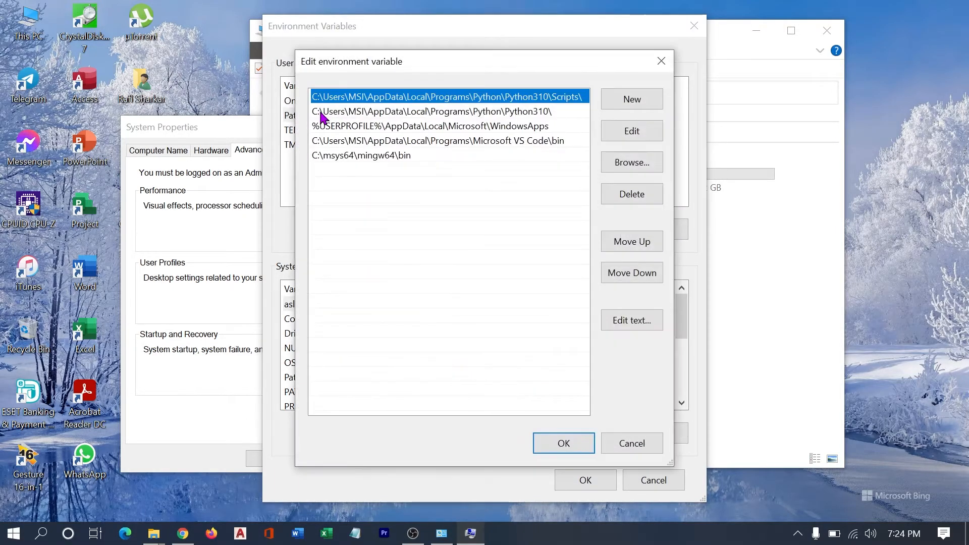
{"action": "left_click", "coordinate": [611, 100]}
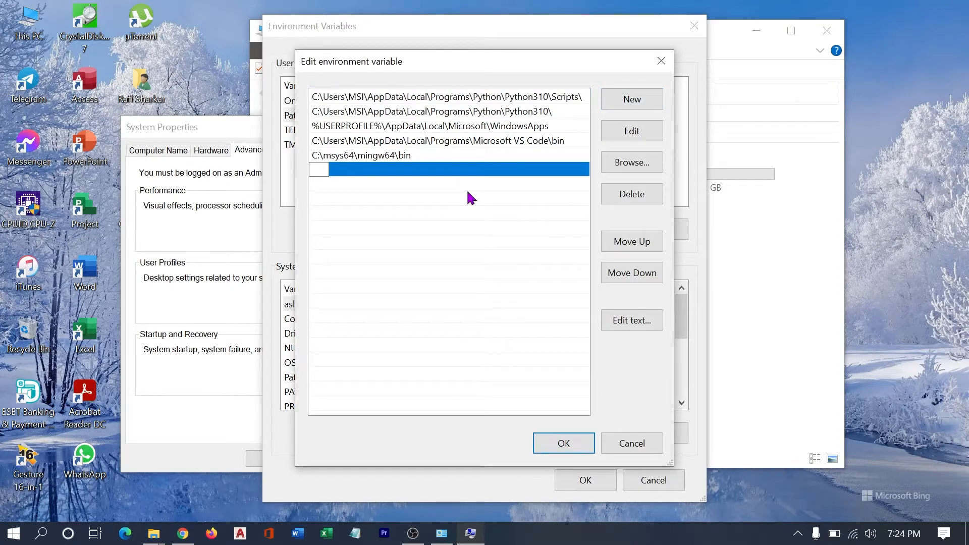
{"action": "key", "text": "ctrl+v"}
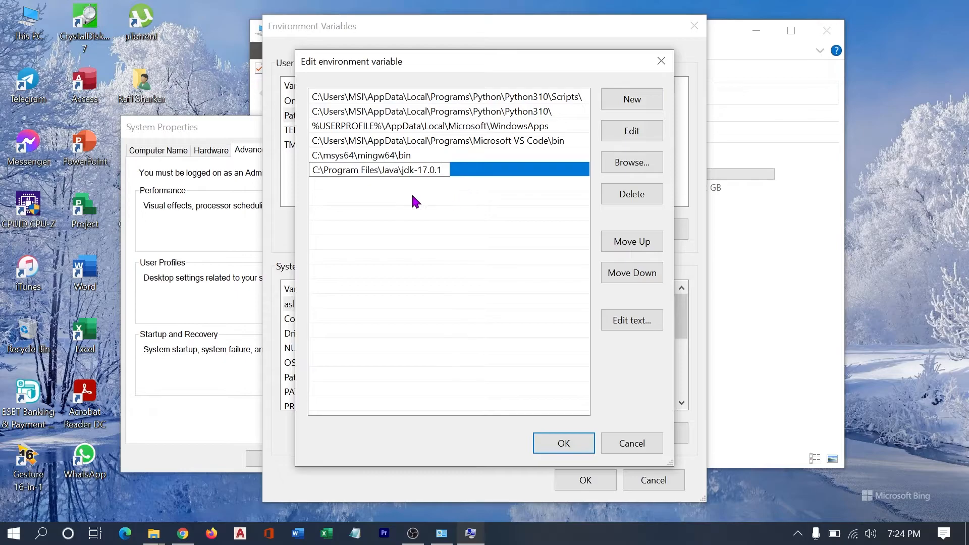
{"action": "left_click", "coordinate": [568, 444]}
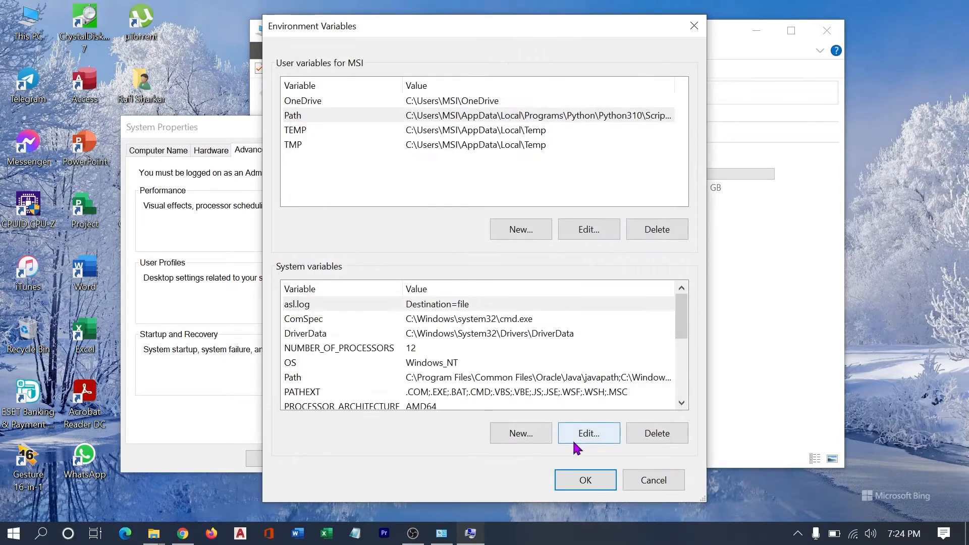
- Add C:\Program Files\Java\jdk-17.0.1 as a new entry in the system Path variable
{"action": "scroll", "coordinate": [362, 335], "scroll_direction": "down", "scroll_amount": 1}
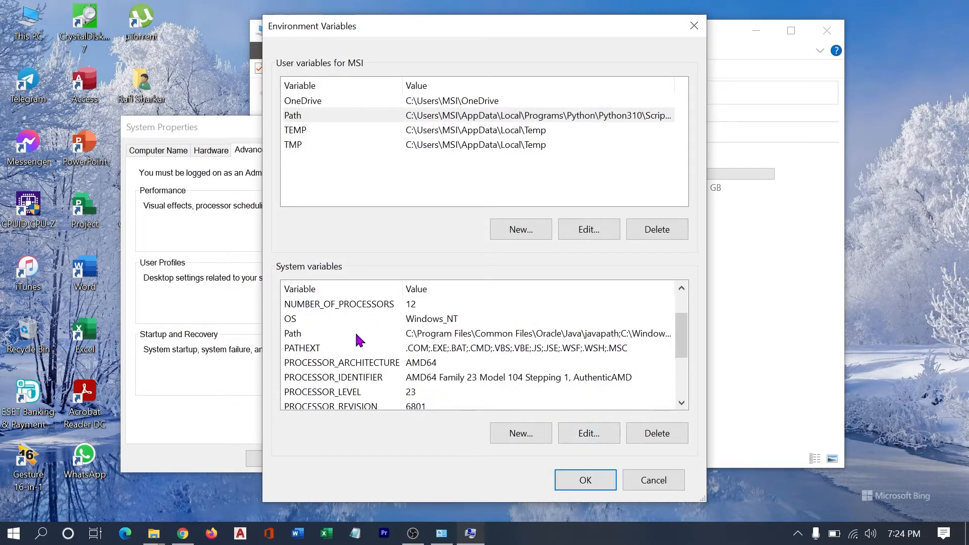
{"action": "double_click", "coordinate": [308, 337]}
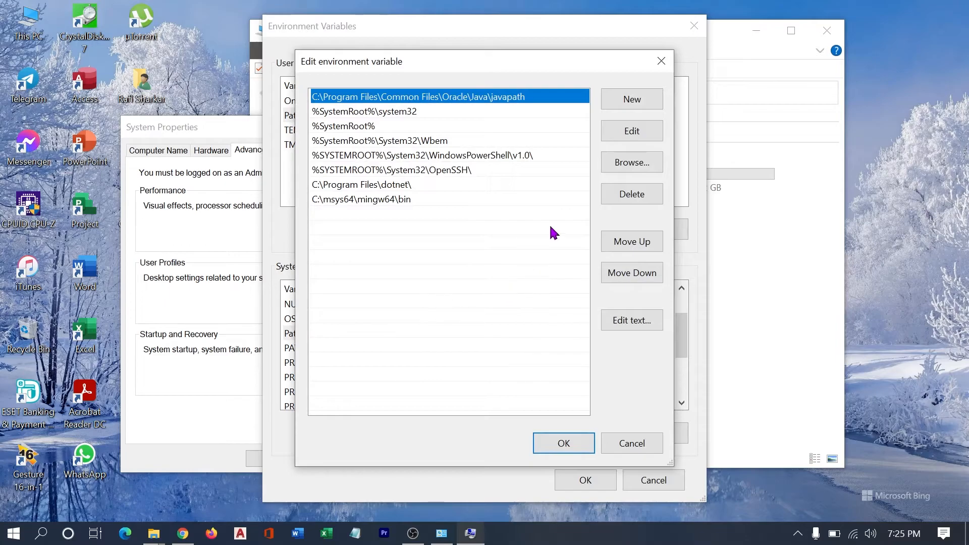
{"action": "left_click", "coordinate": [632, 107]}
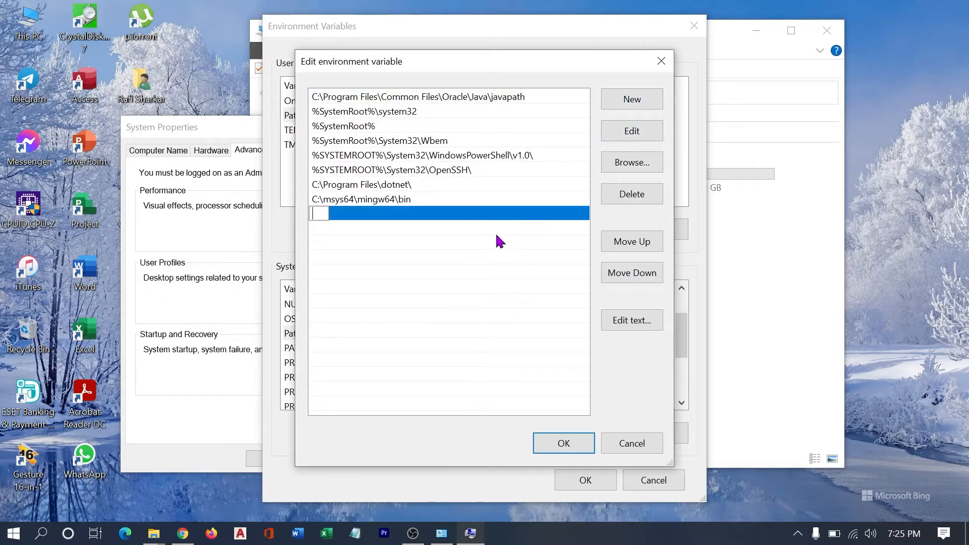
{"action": "key", "text": "ctrl+v"}
{"action": "left_click", "coordinate": [563, 442]}
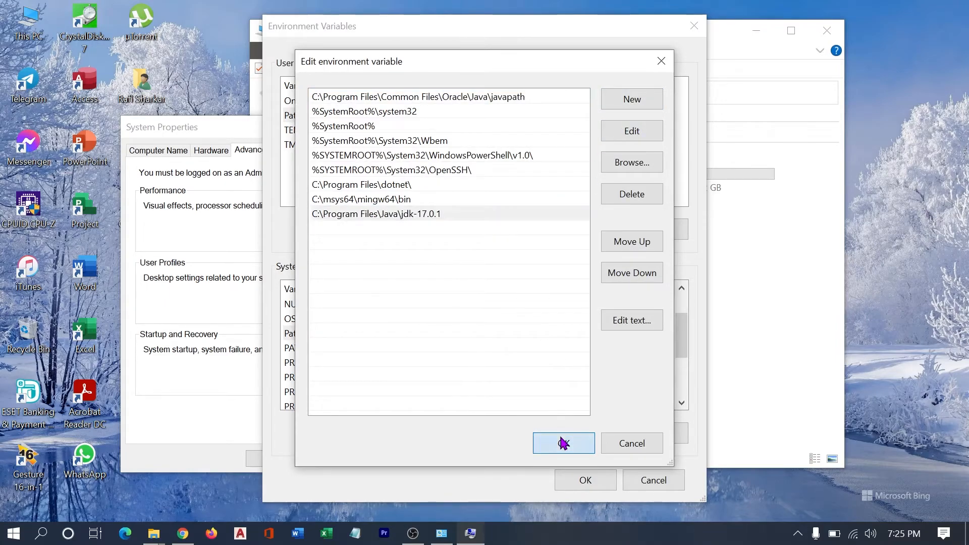
- Save the environment variable changes, close the system properties and This PC windows, and refresh the desktop
{"action": "left_click", "coordinate": [569, 480]}
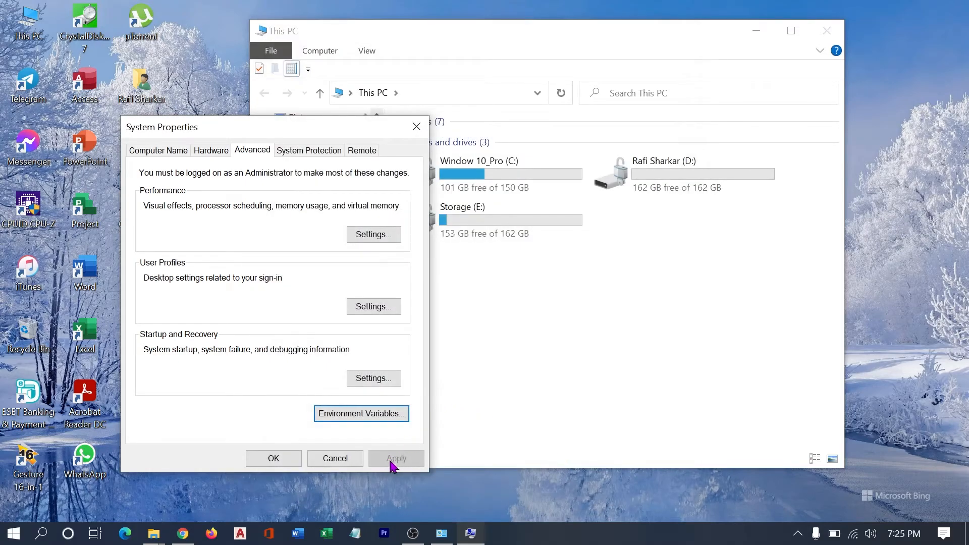
{"action": "left_click", "coordinate": [281, 458]}
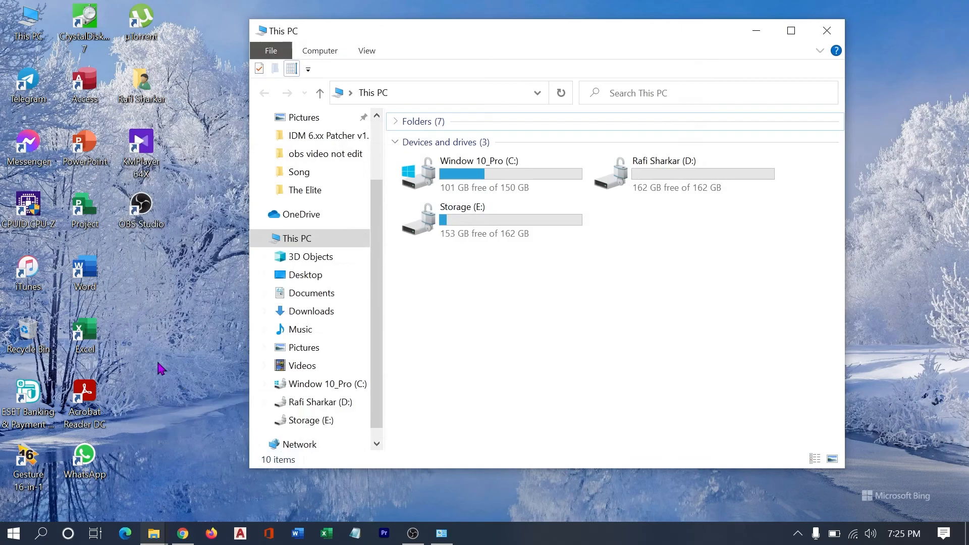
{"action": "left_click", "coordinate": [825, 29]}
{"action": "right_click", "coordinate": [569, 188]}
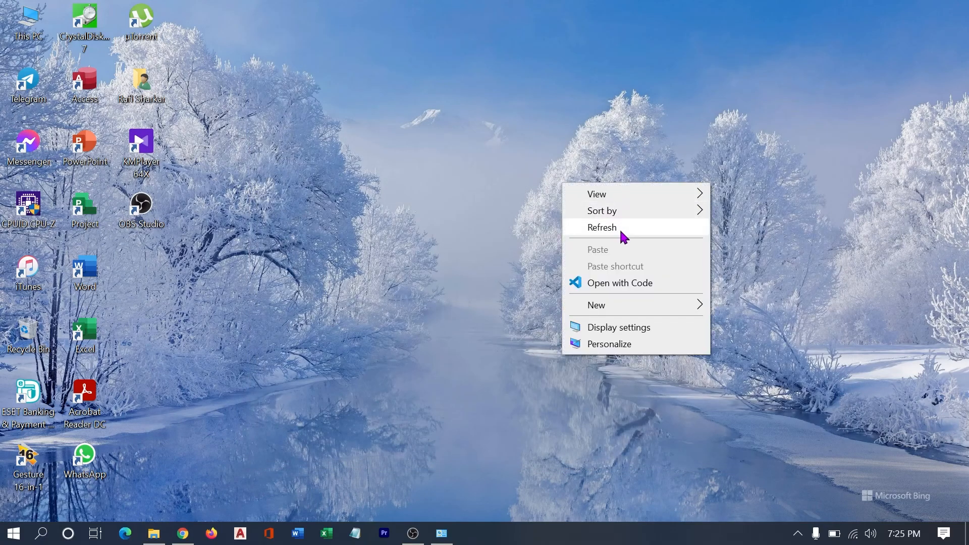
{"action": "left_click", "coordinate": [622, 229]}
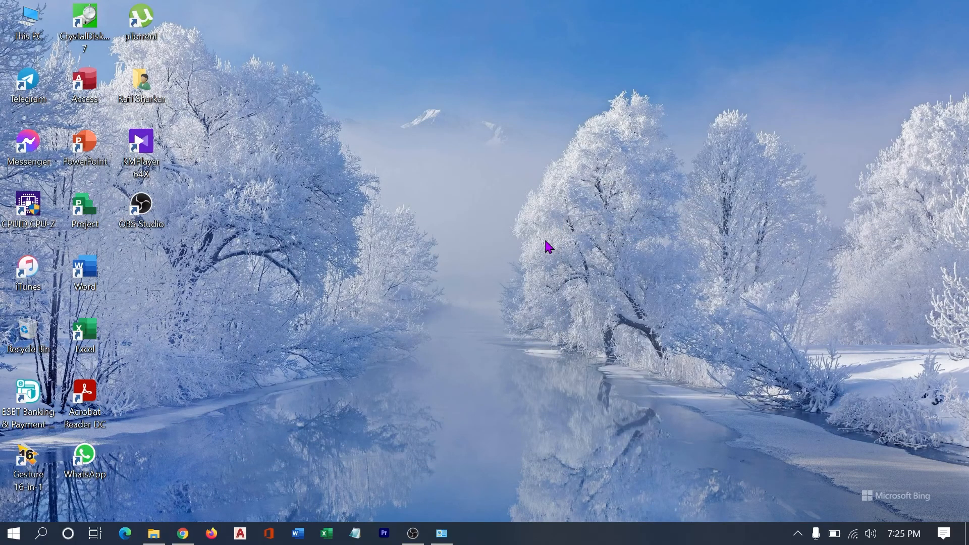